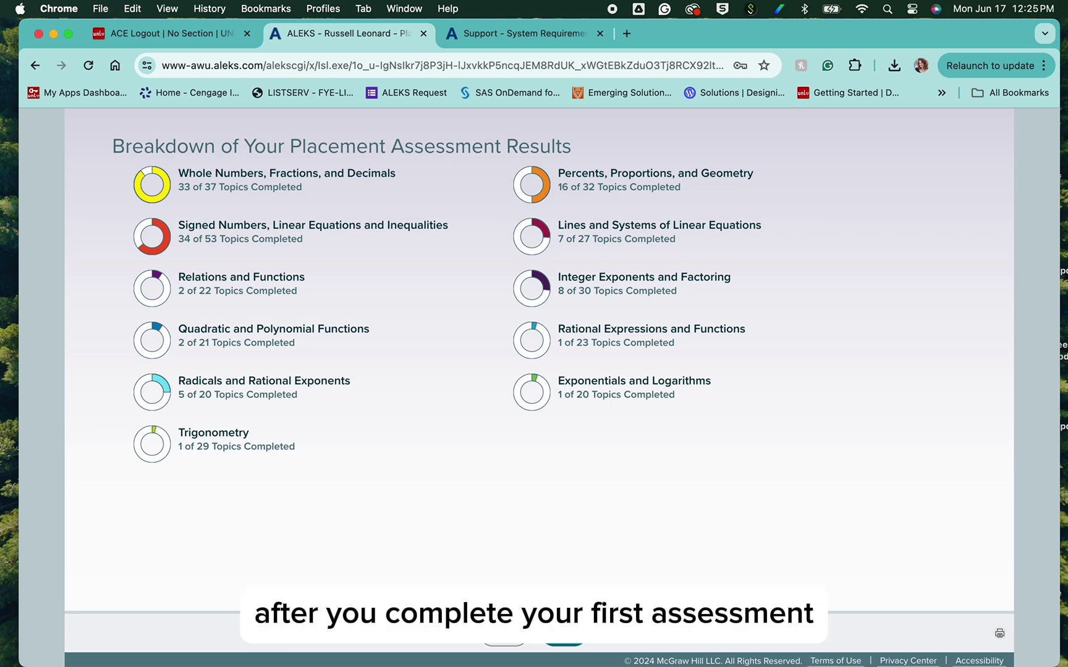
# - Proceed past the placement assessment results and start the Prep for College Algebra learning module
pyautogui.click(563, 644)
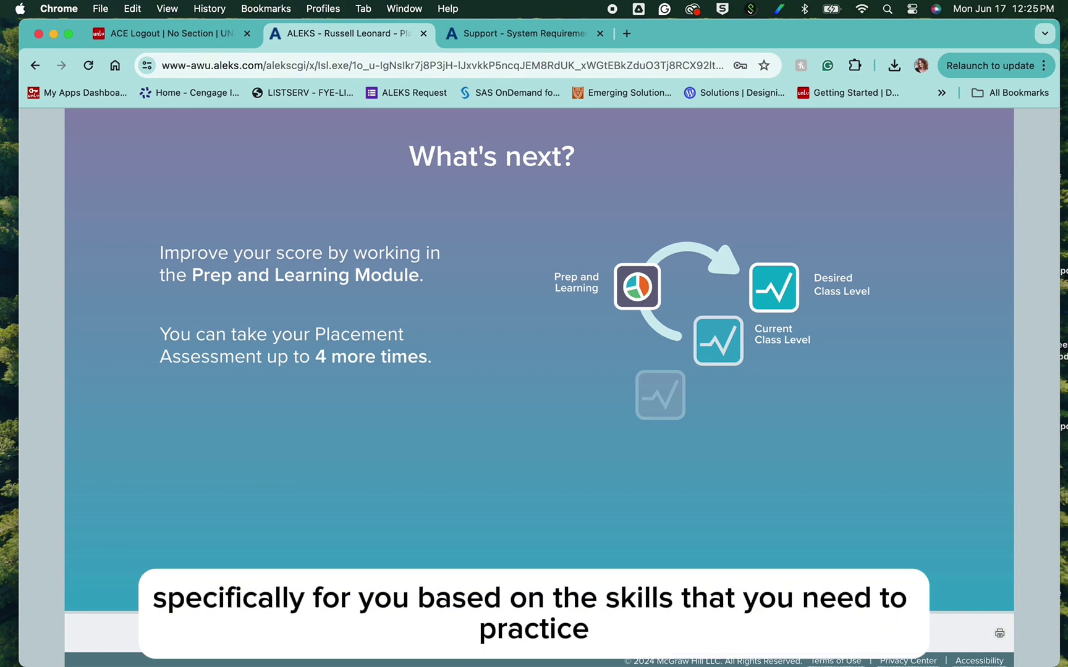
pyautogui.click(563, 644)
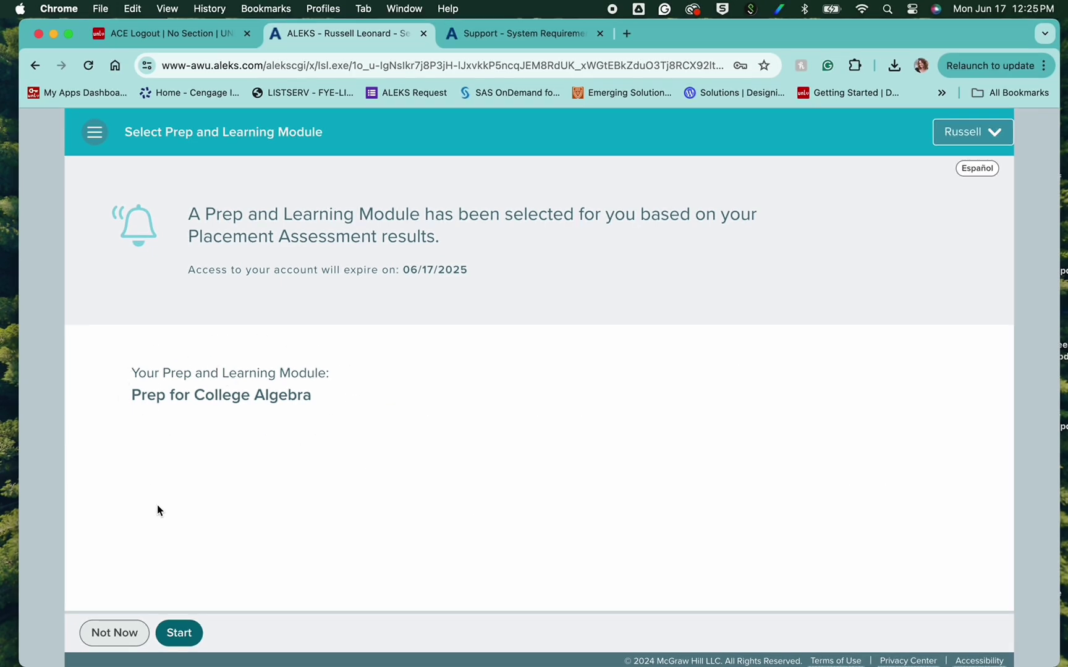
pyautogui.click(181, 632)
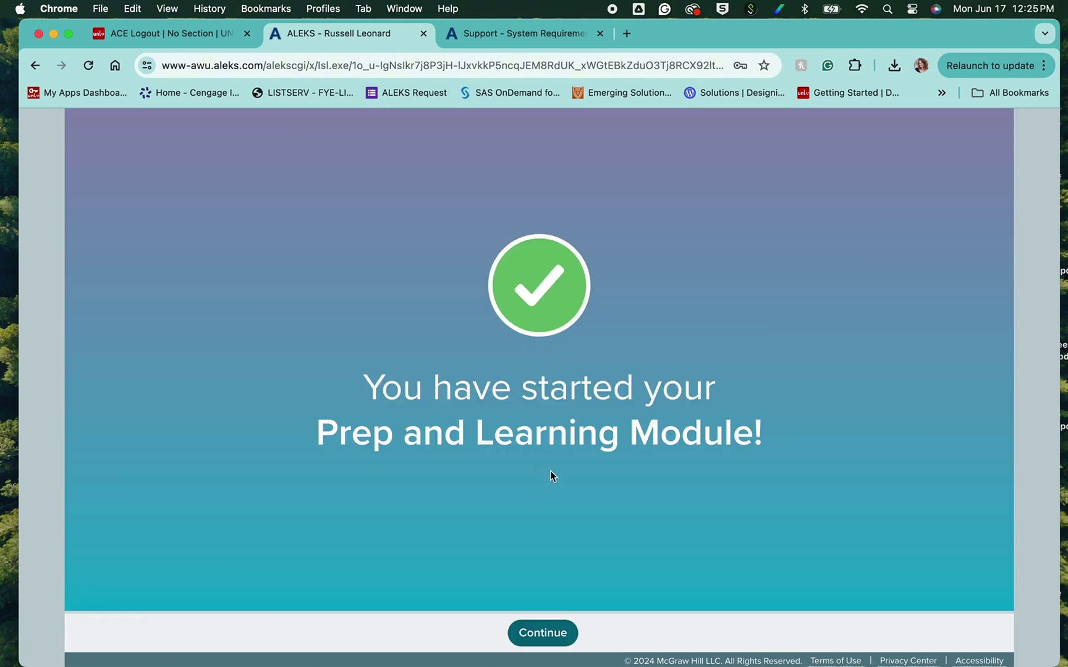
pyautogui.click(539, 632)
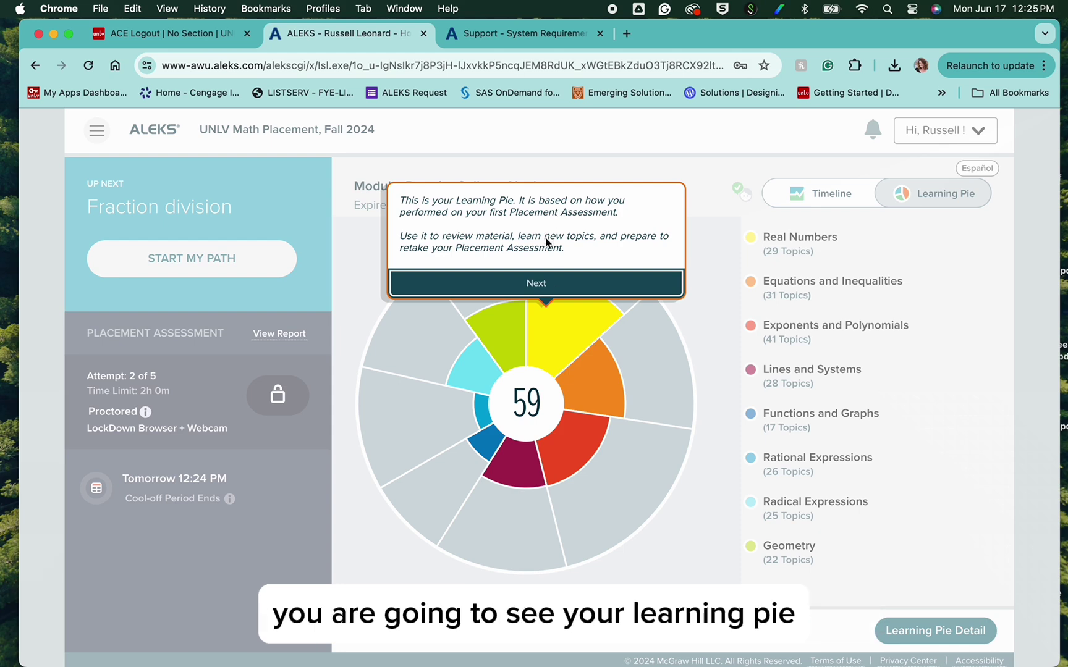
# - Complete the home page tour, inspecting the Rational Expressions slice of the learning pie and viewing the personal timeline
pyautogui.click(536, 283)
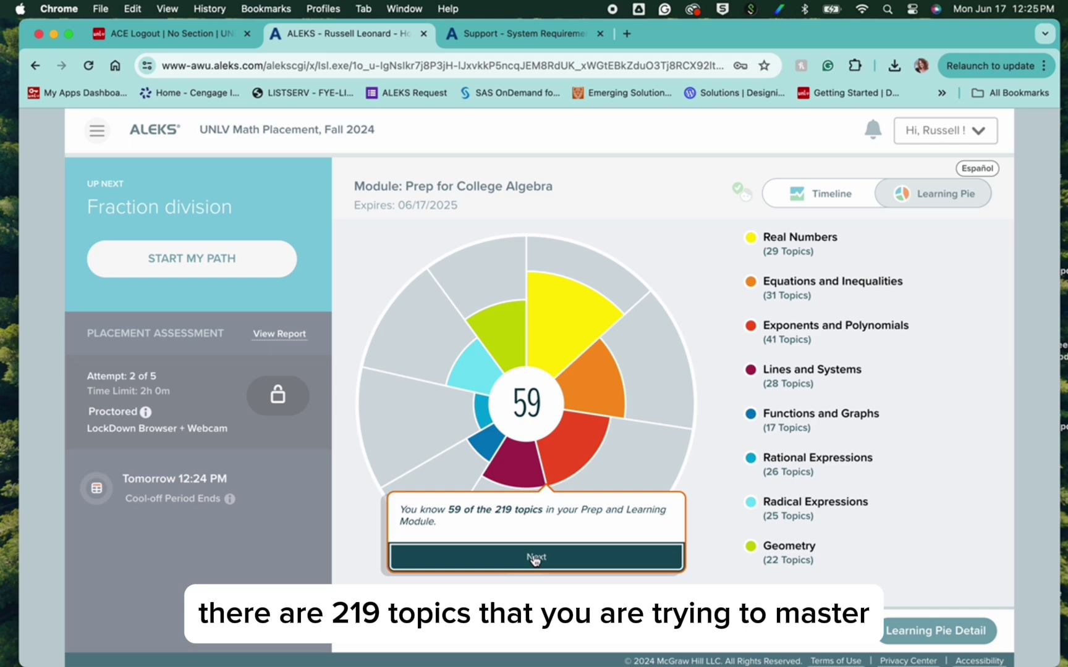
pyautogui.click(535, 559)
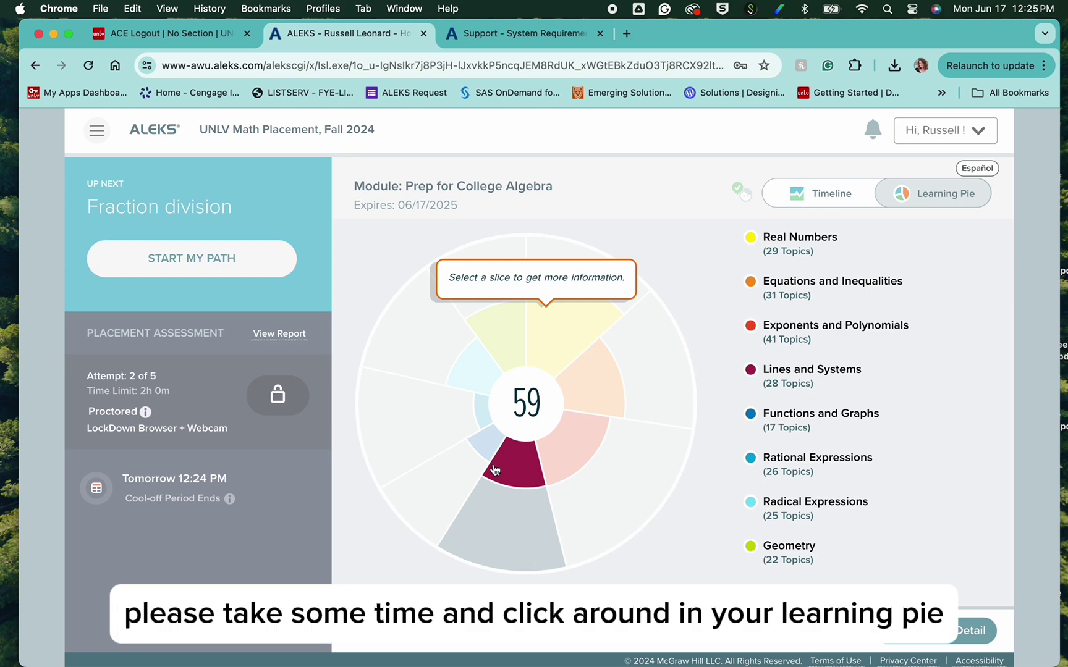
pyautogui.click(455, 411)
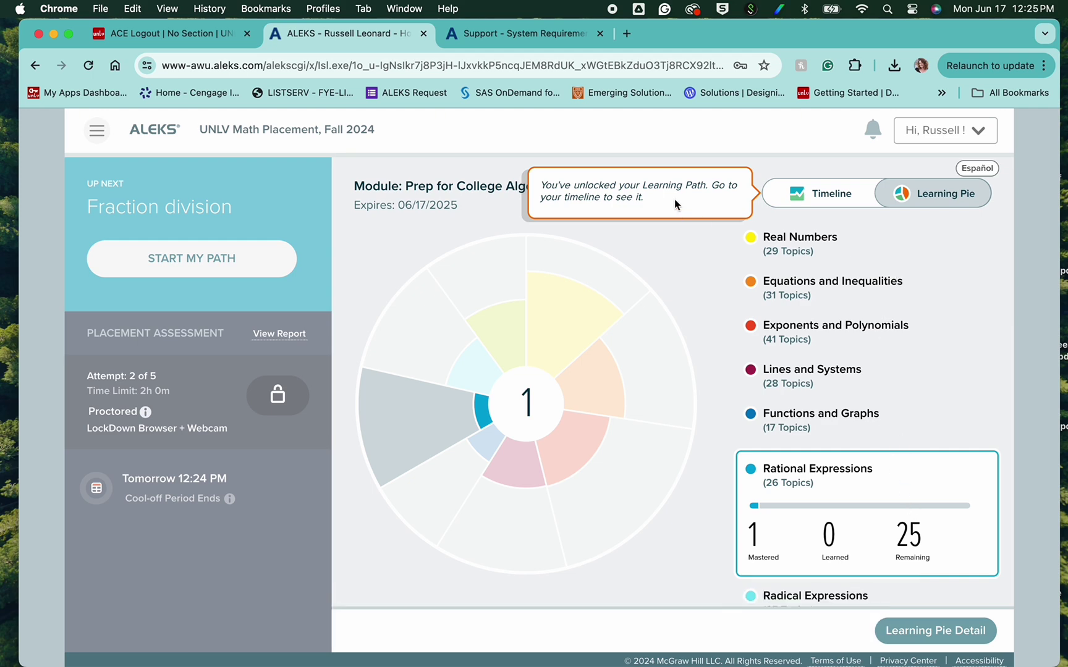
pyautogui.click(796, 195)
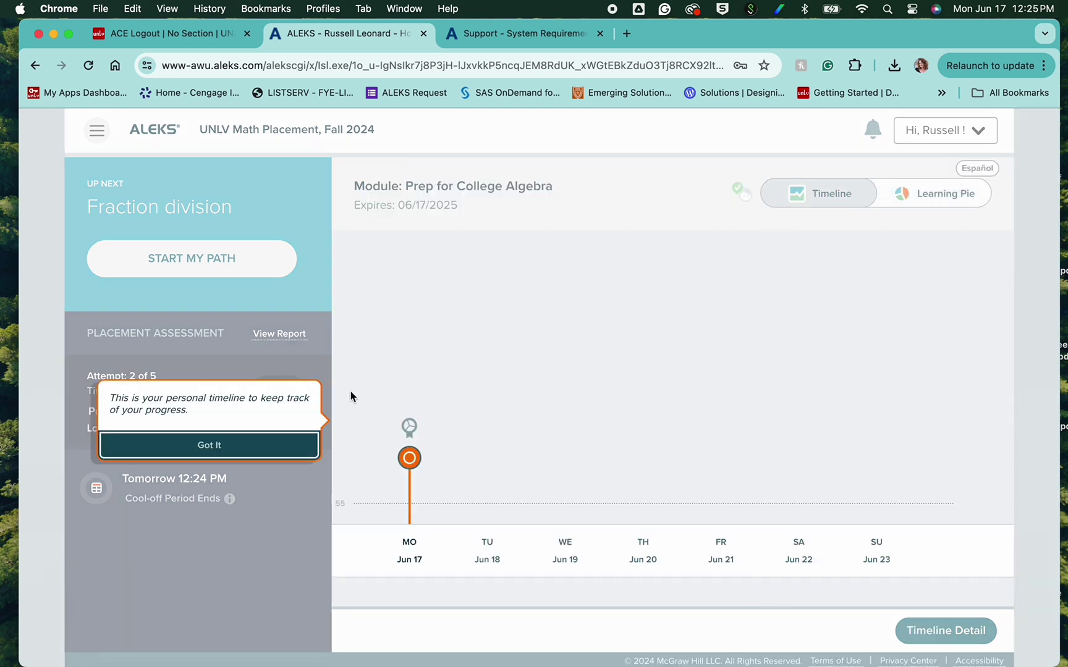
pyautogui.click(246, 447)
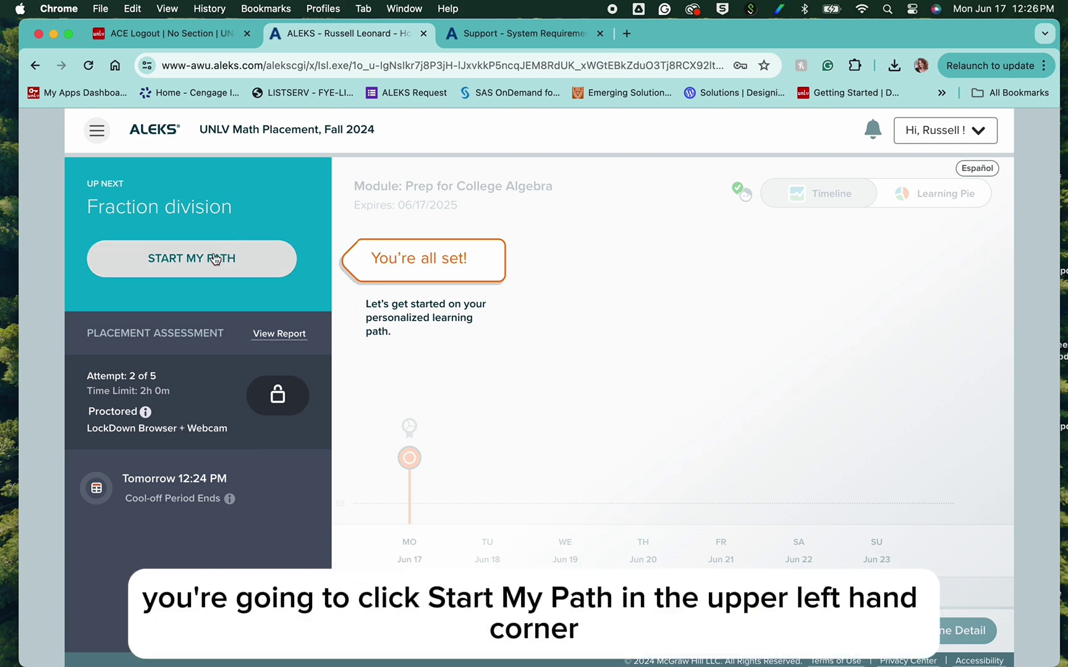
# - Start the learning path with the Fraction division topic, begin its practice and dismiss the introductory tips
pyautogui.click(215, 259)
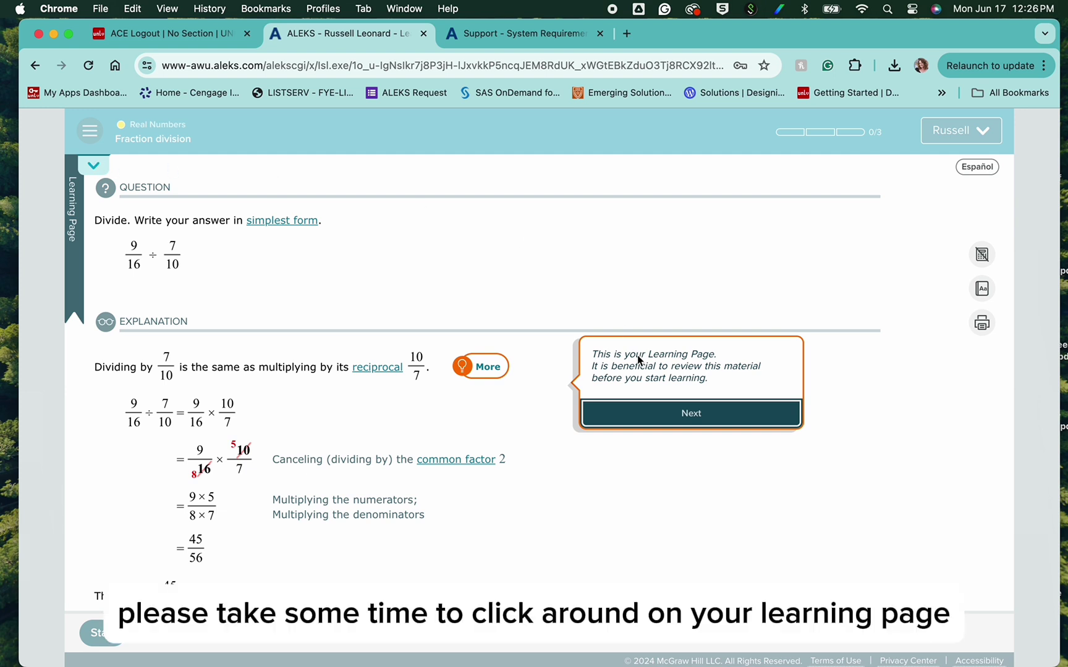
pyautogui.click(647, 411)
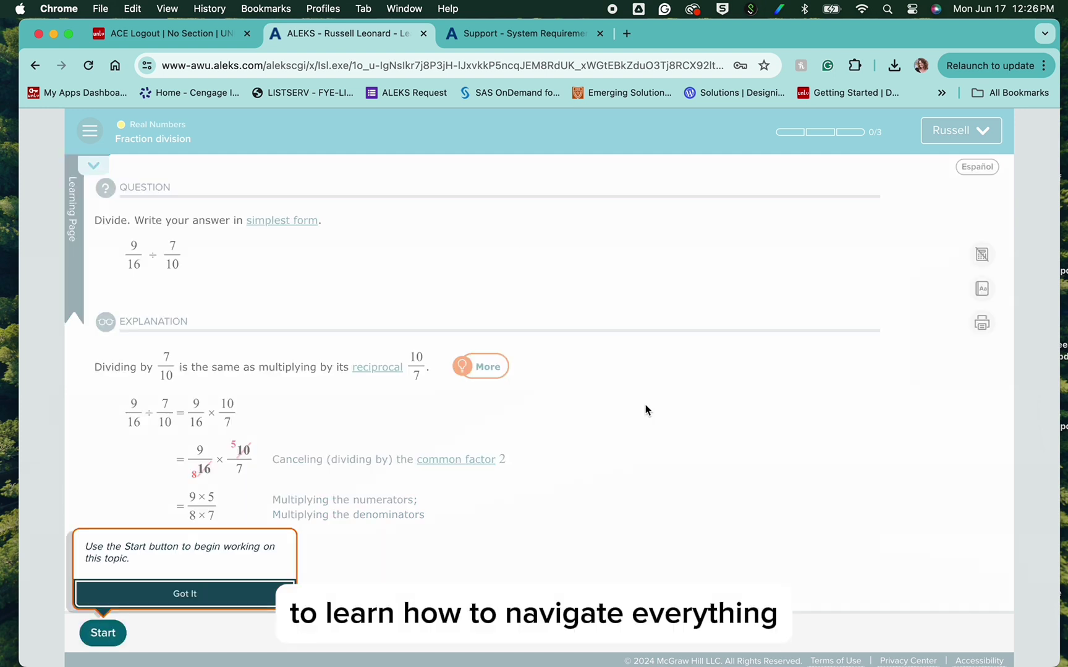
pyautogui.click(199, 588)
pyautogui.click(110, 633)
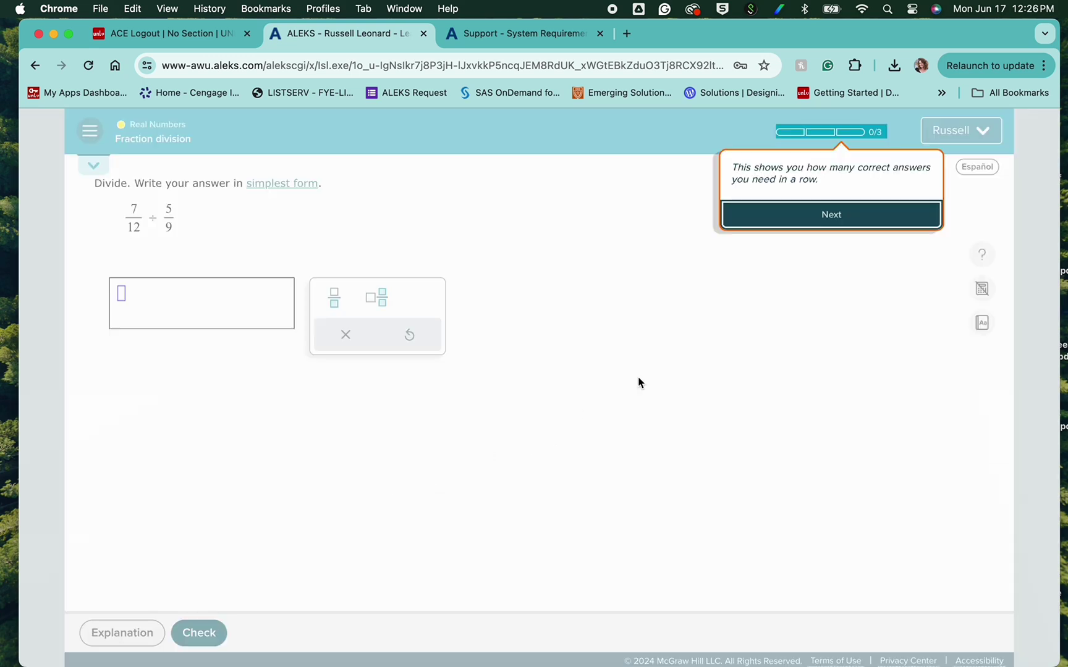
pyautogui.click(816, 216)
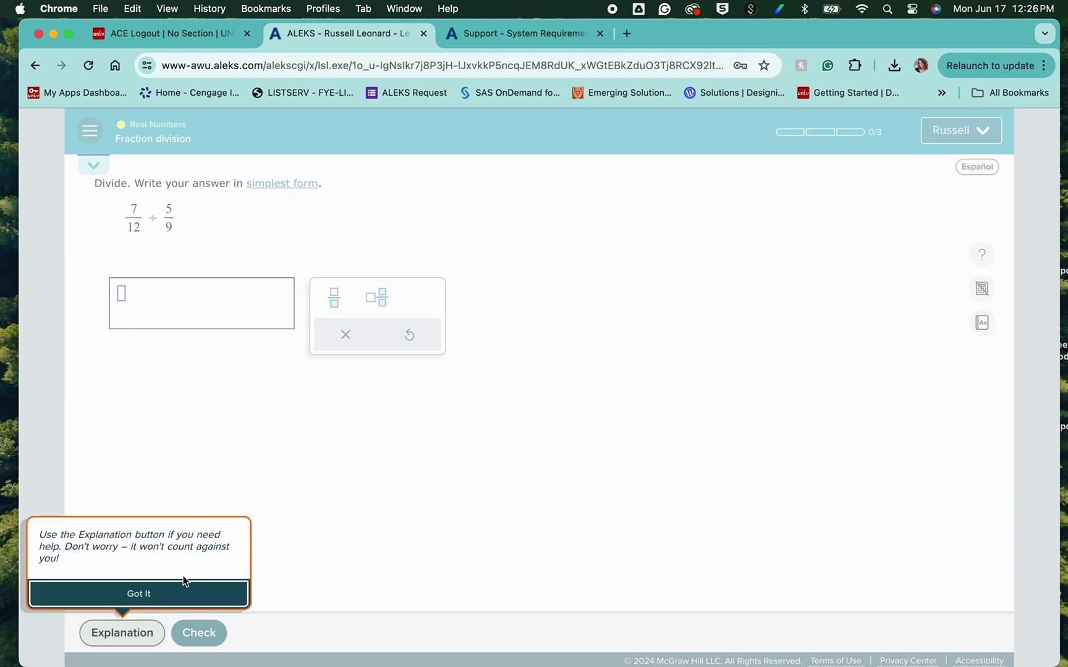
pyautogui.click(146, 595)
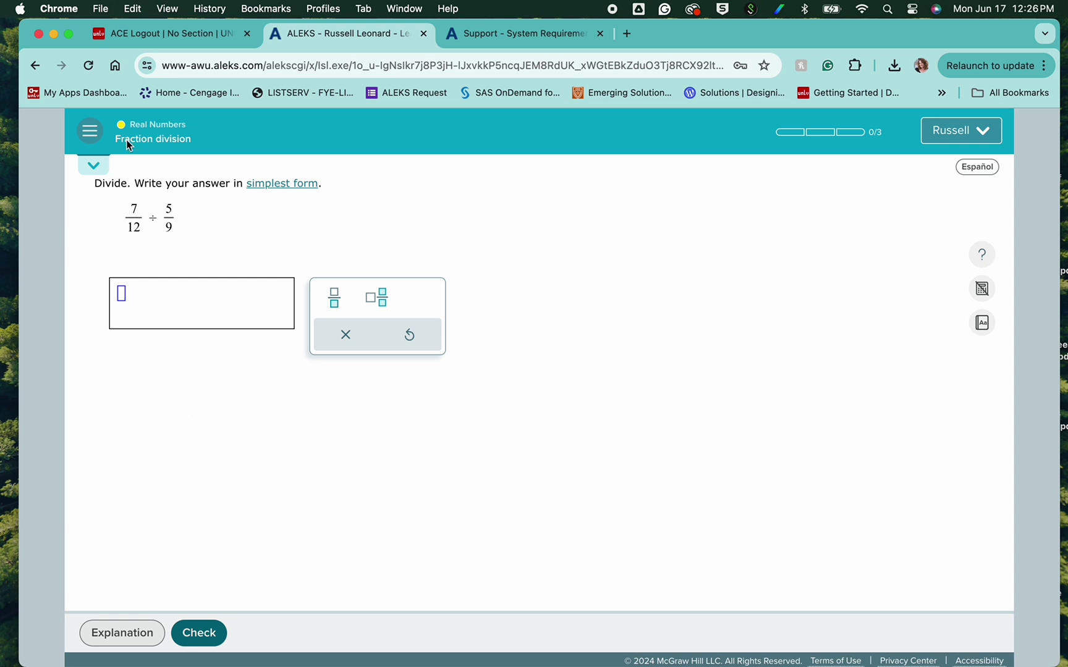
# - Switch to the Rational Expressions topic "Complex fraction without variables: Problem type 1" among the ready-to-learn topics and open its lesson
pyautogui.click(94, 164)
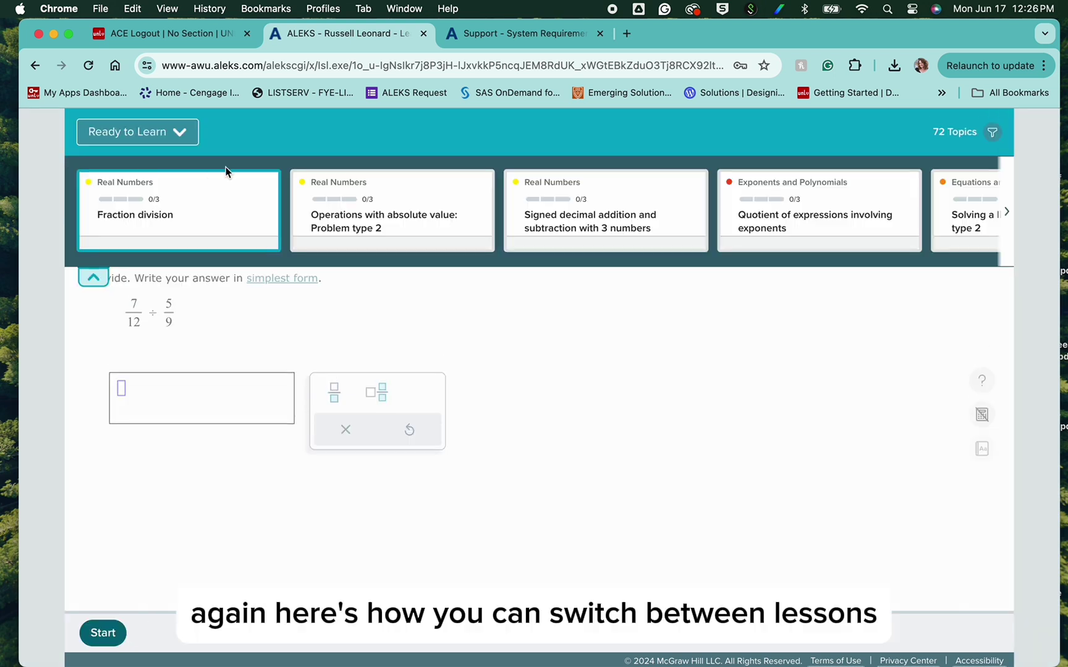
pyautogui.hscroll(3, 457, 197)
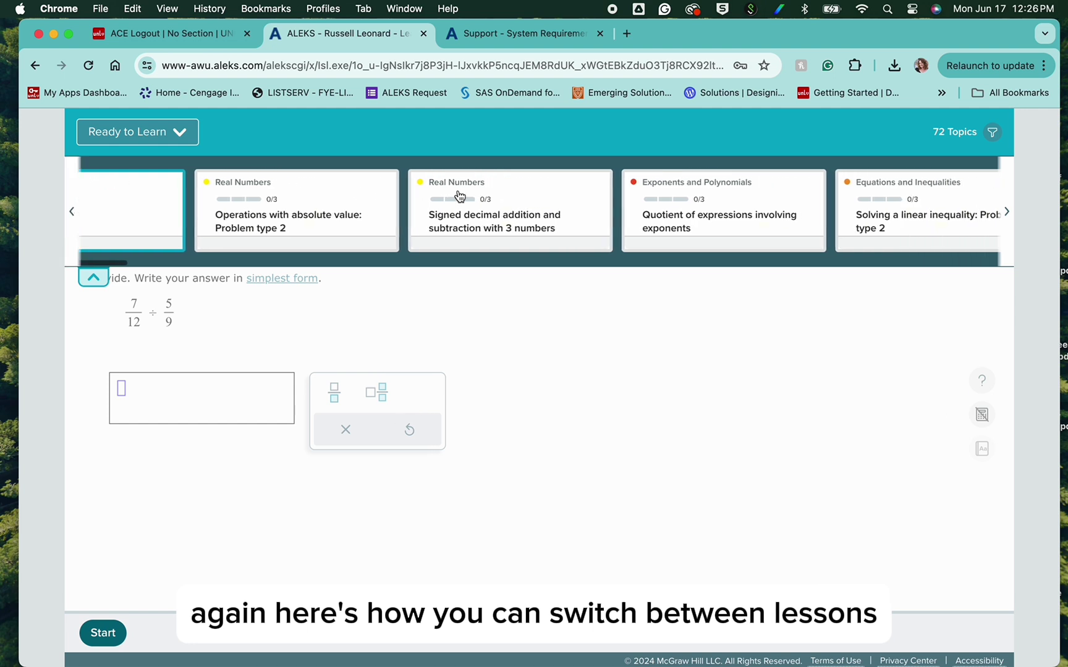
pyautogui.hscroll(10, 460, 197)
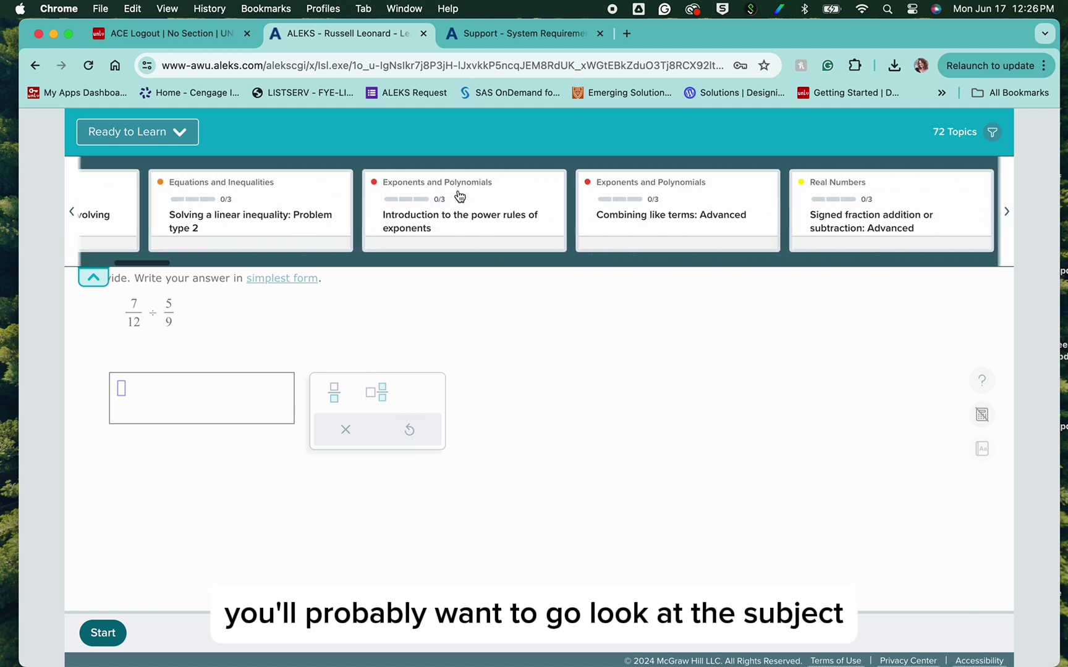
pyautogui.hscroll(10, 459, 197)
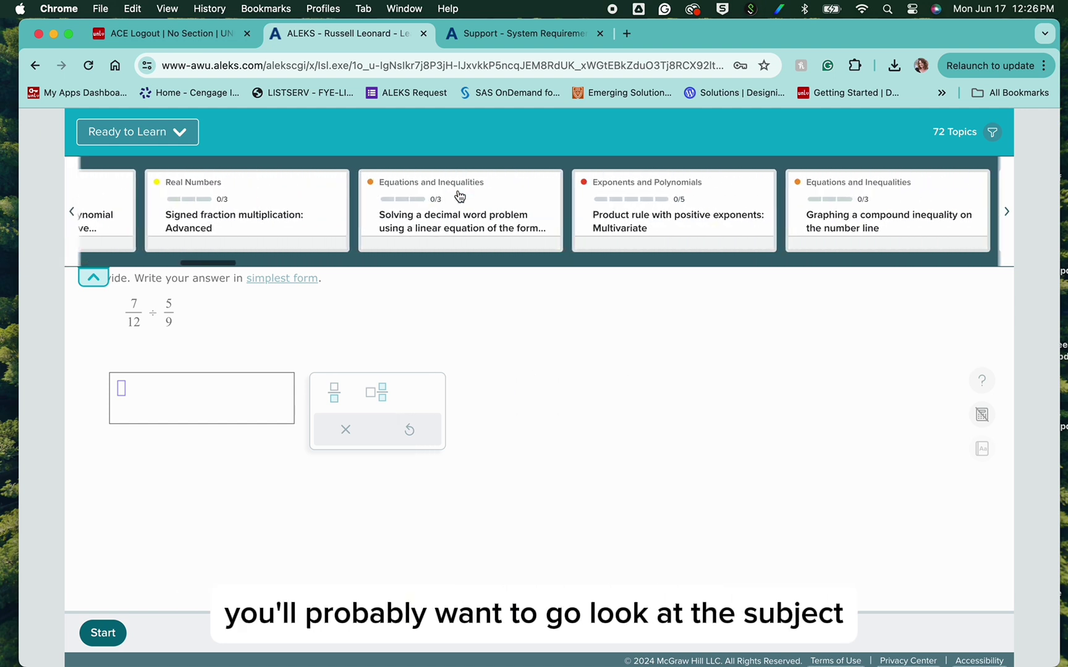
pyautogui.hscroll(10, 459, 196)
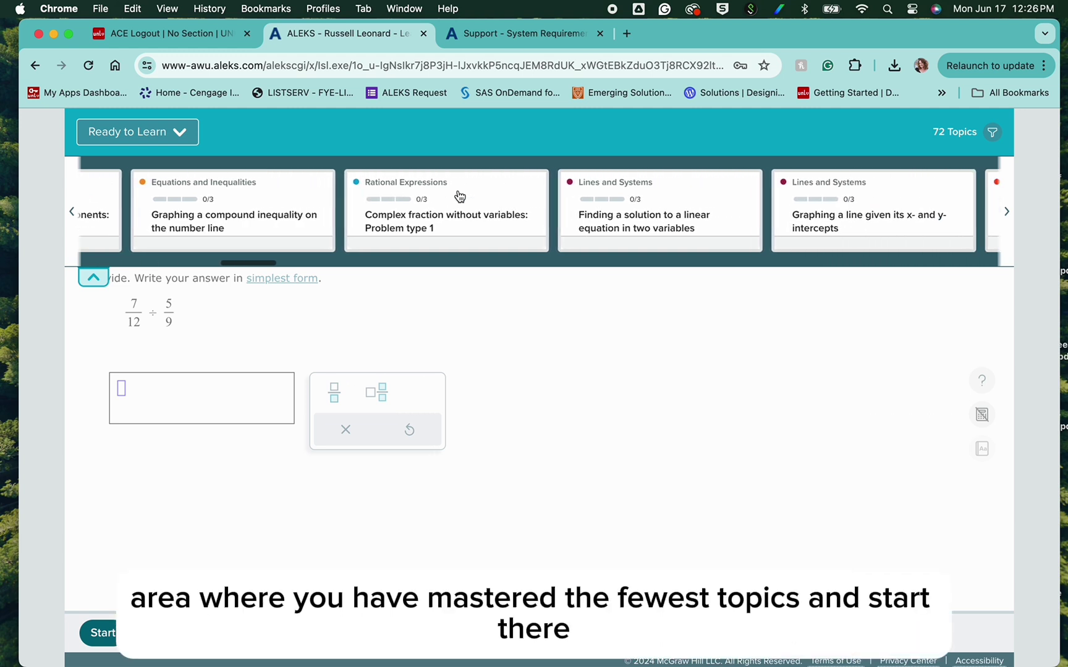
pyautogui.hscroll(1, 459, 197)
pyautogui.click(443, 206)
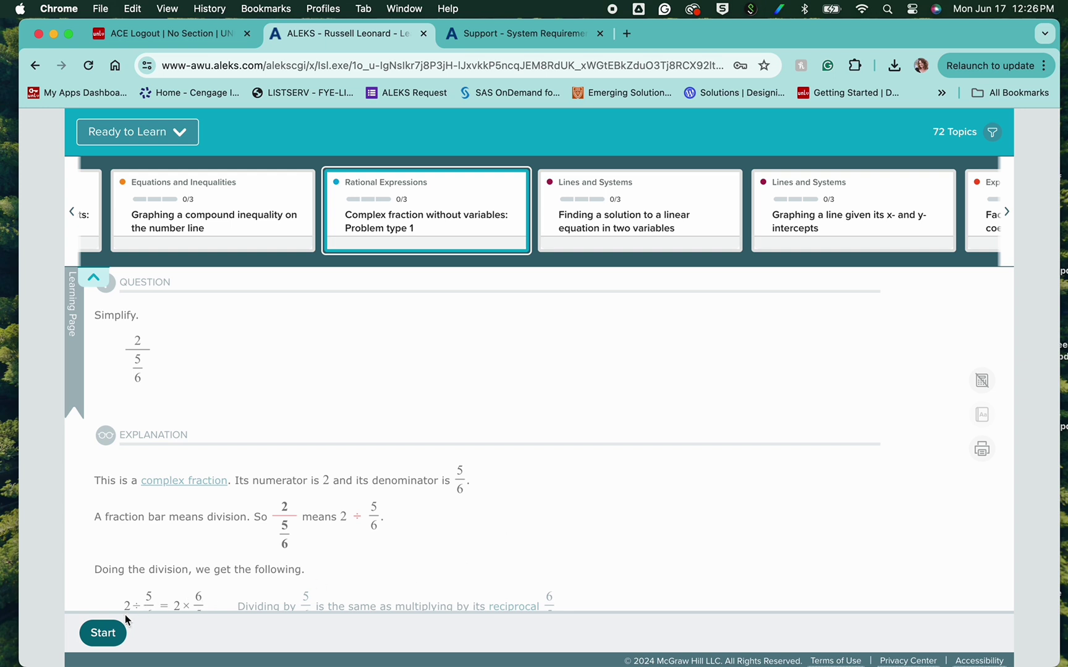
pyautogui.click(107, 633)
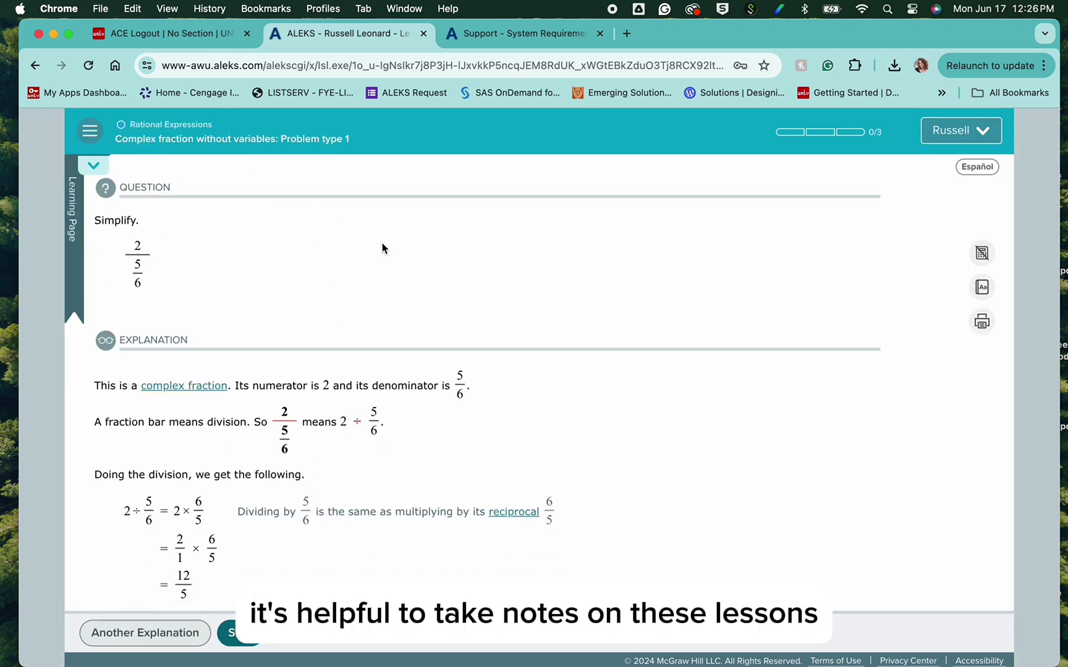
# - Review the complex fraction explanation, start the practice and submit 5/9 as the simplified answer
pyautogui.scroll(-2, 489, 422)
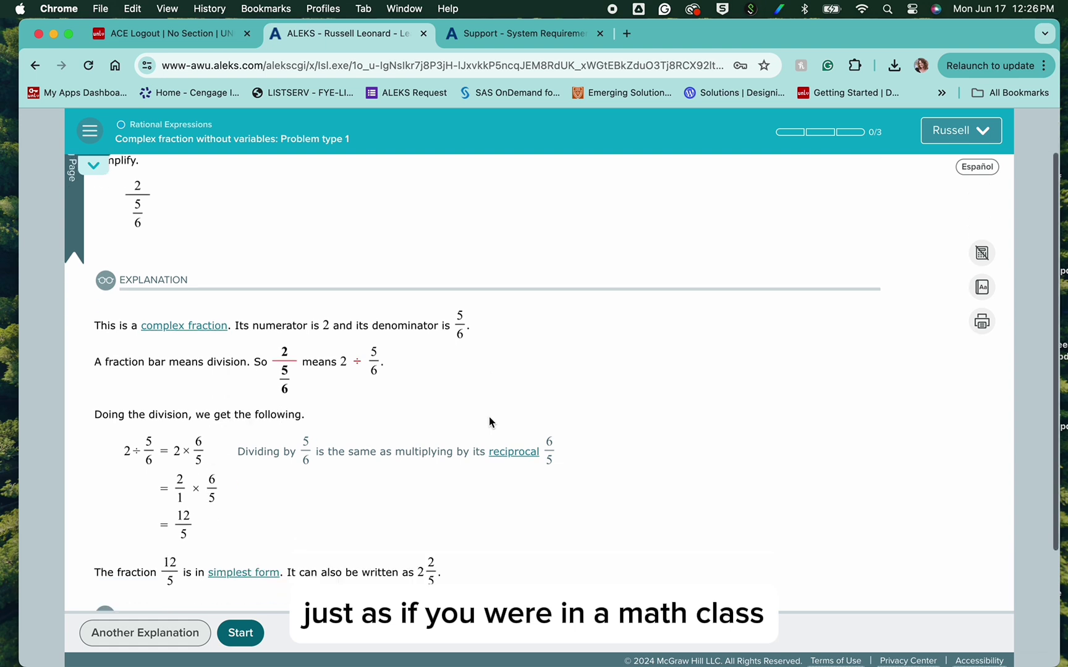
pyautogui.scroll(-3, 489, 423)
pyautogui.scroll(5, 489, 422)
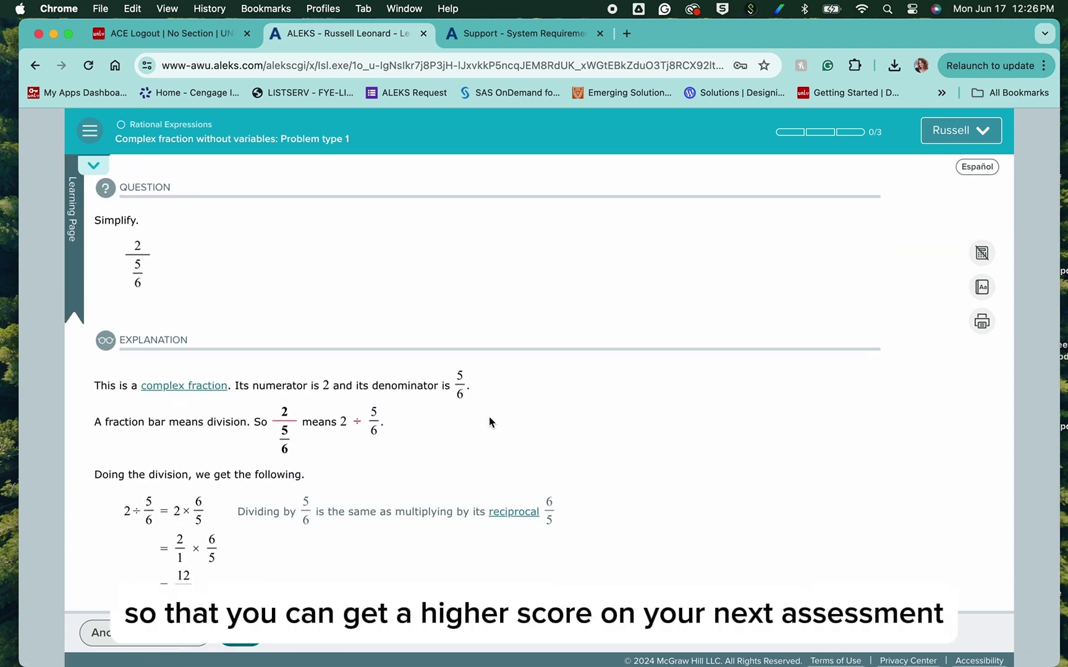
pyautogui.scroll(-5, 489, 417)
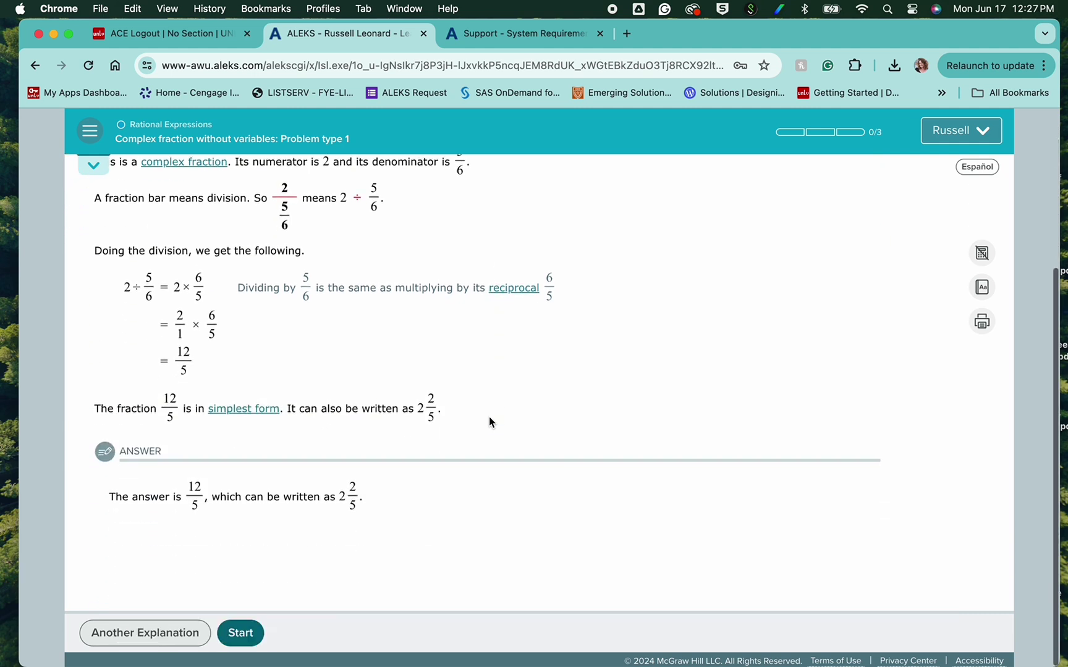
pyautogui.click(240, 633)
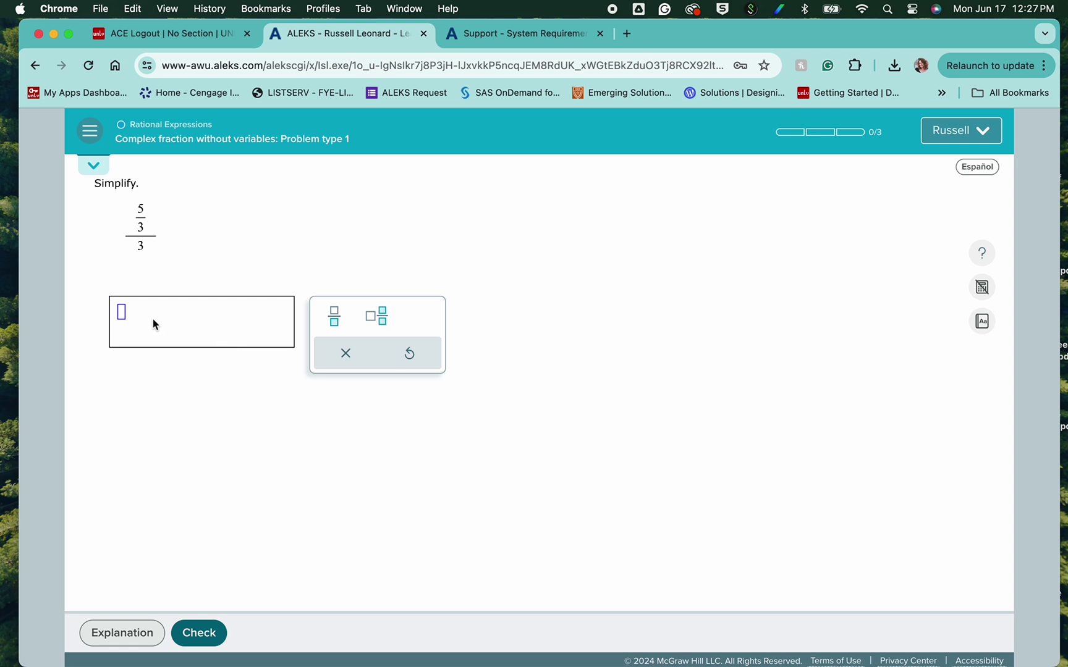
pyautogui.write('5/9')
pyautogui.click(198, 634)
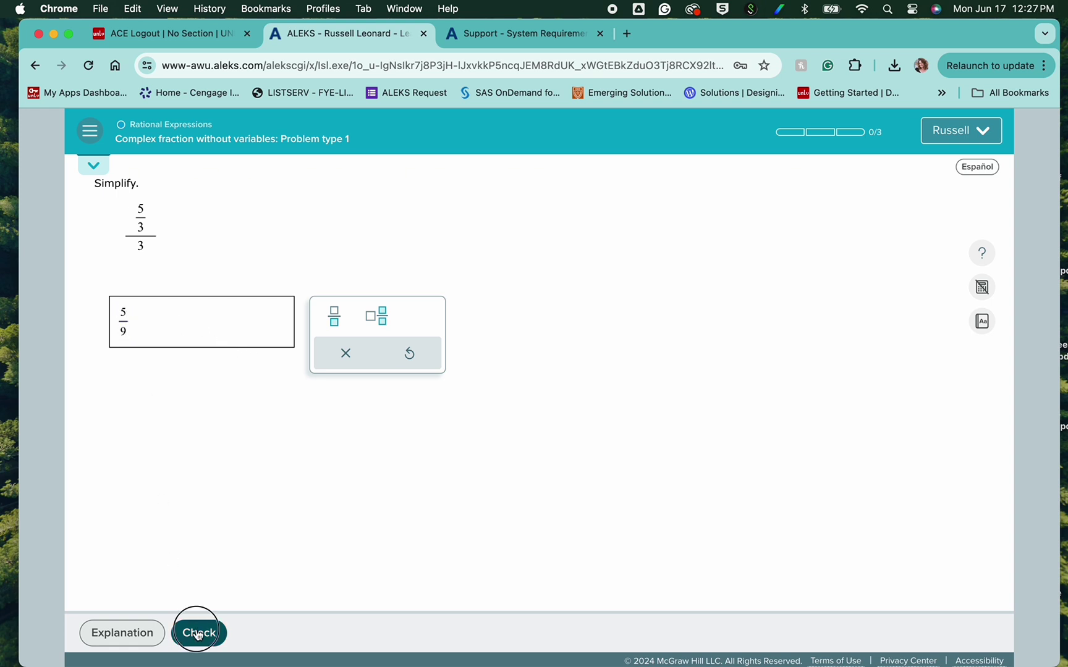